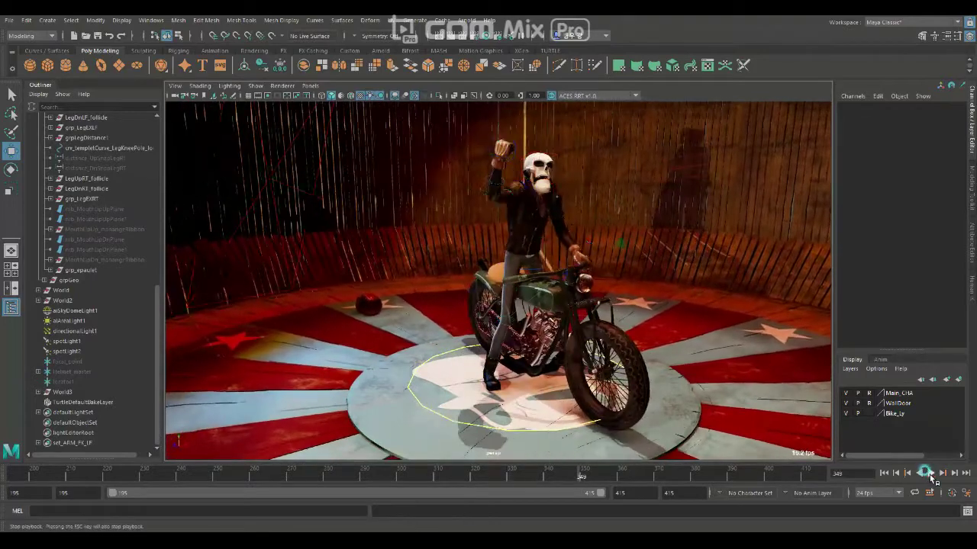
Stop the playback, return to the first frame, and look over the Cached Playback preferences without changing any setting
click(930, 474)
click(883, 474)
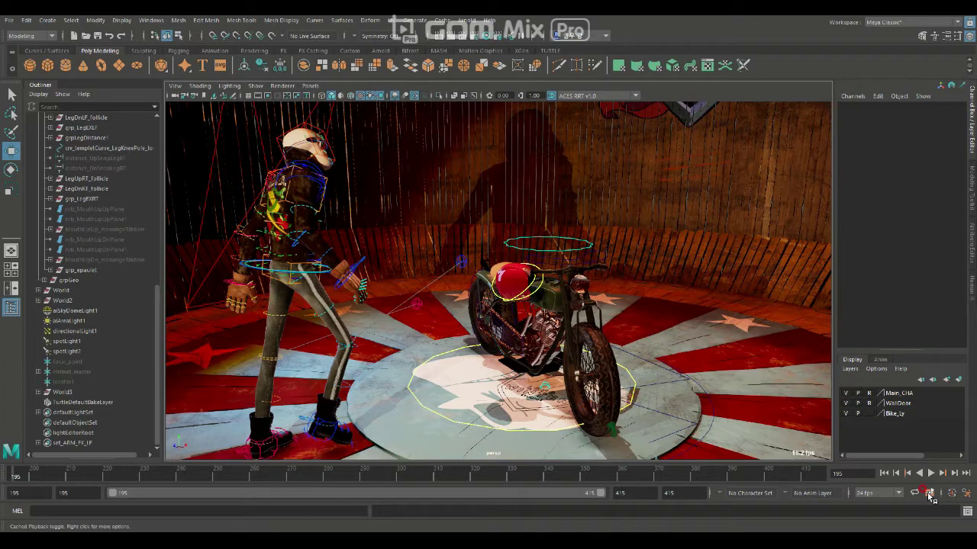
right_click(931, 495)
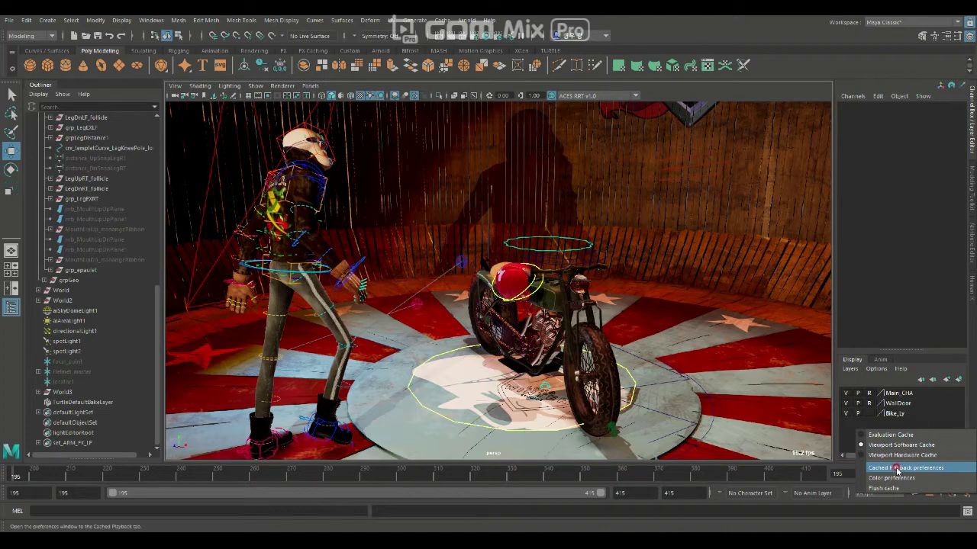
click(897, 470)
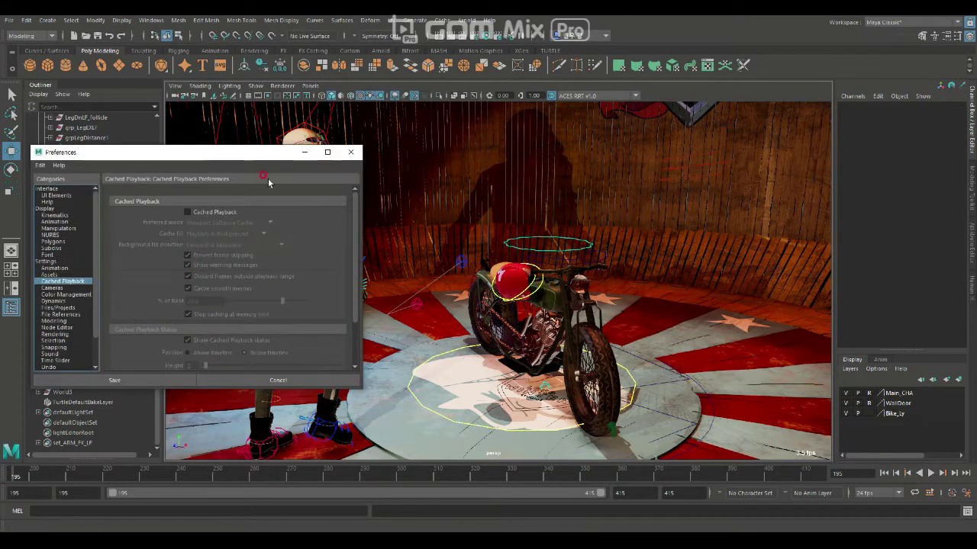
drag(211, 151, 394, 126)
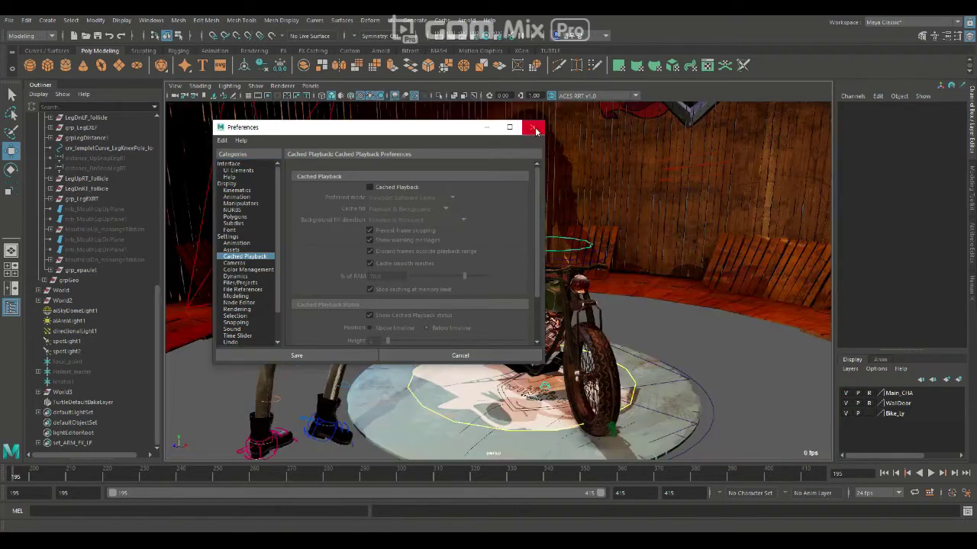
click(533, 128)
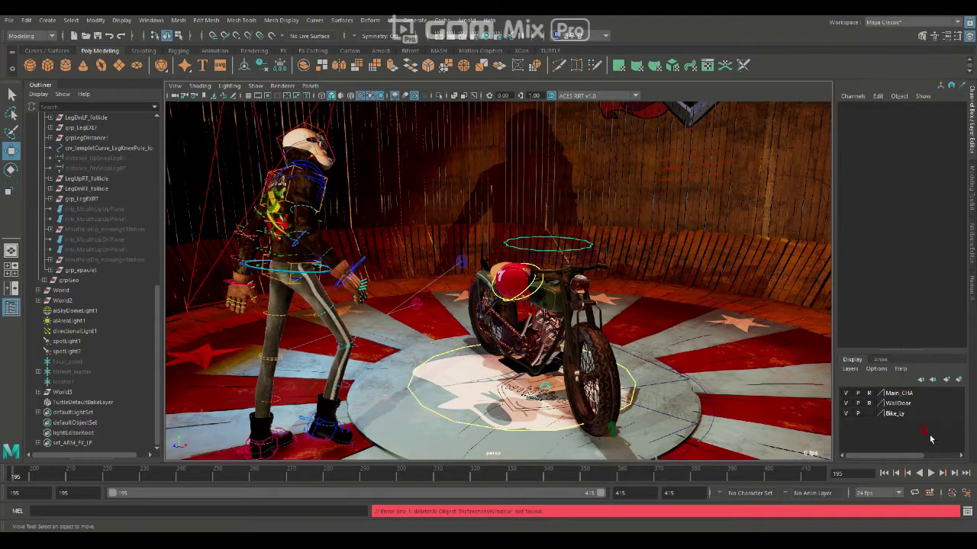
Turn on Cached Playback for the scene and test it by playing the character animation from the first frame
click(931, 493)
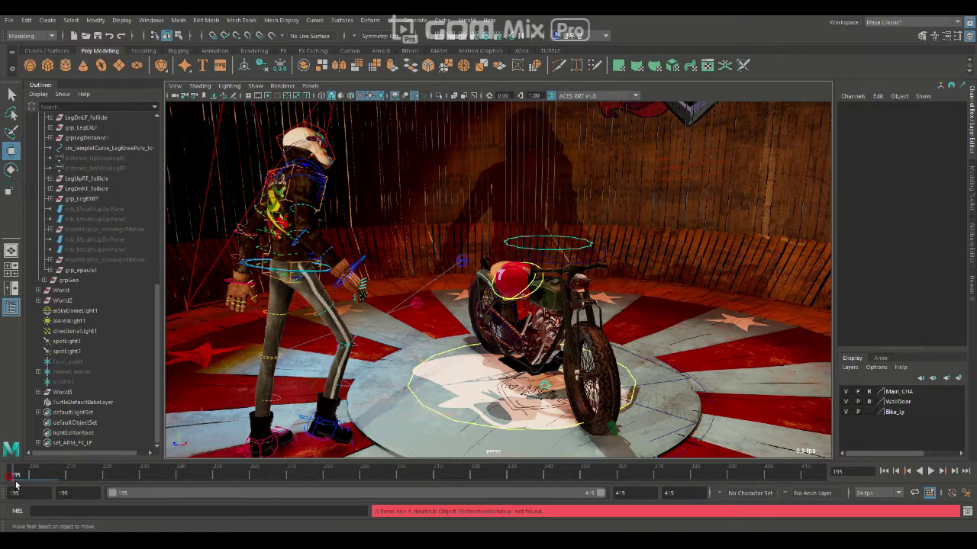
mouse_move(15, 484)
mouse_down()
mouse_move(470, 487)
mouse_move(685, 480)
mouse_move(721, 470)
mouse_move(720, 484)
mouse_move(334, 480)
mouse_move(551, 479)
mouse_up()
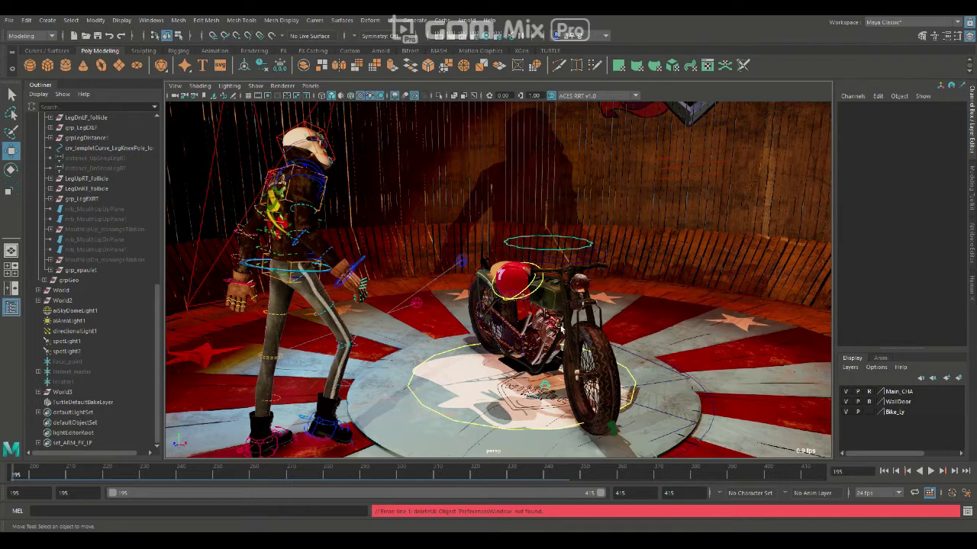
click(882, 472)
click(931, 470)
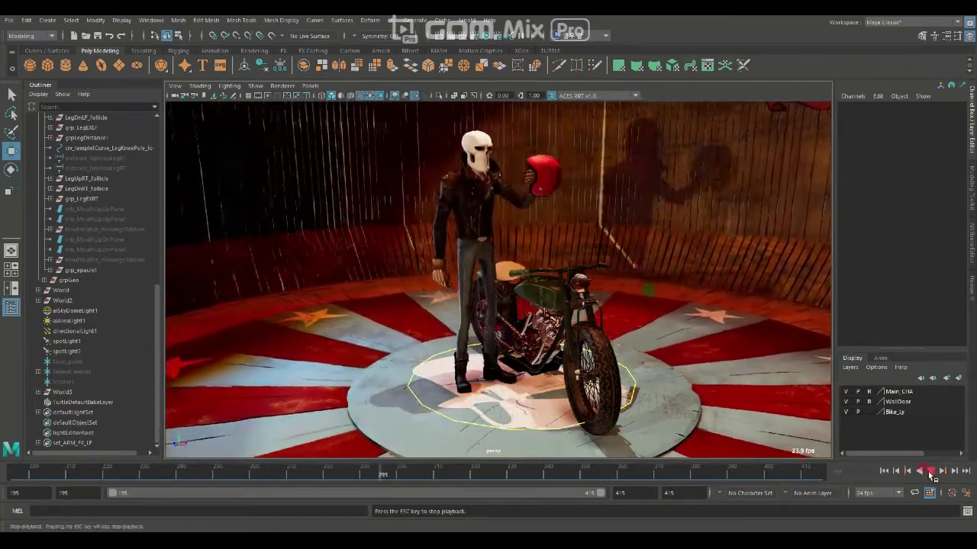
key(Escape)
click(885, 471)
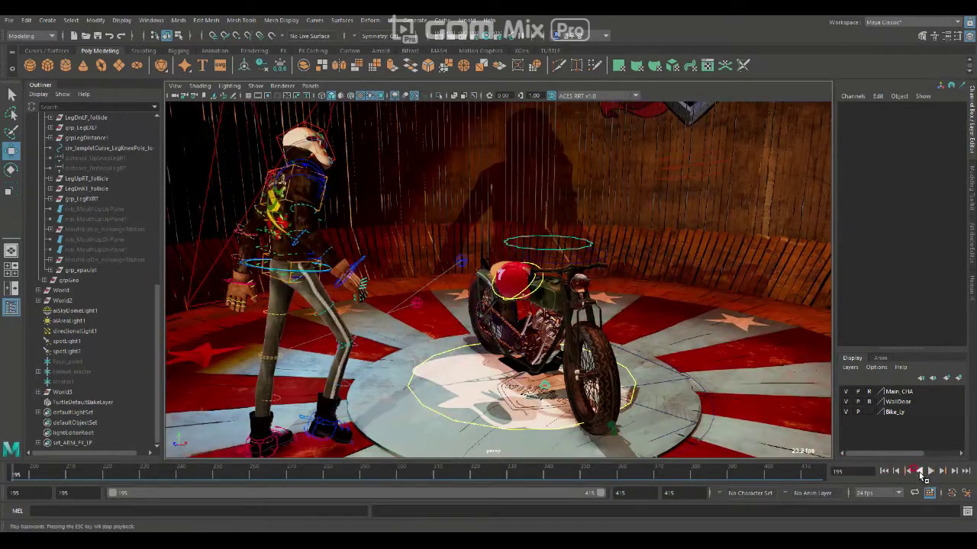
click(931, 471)
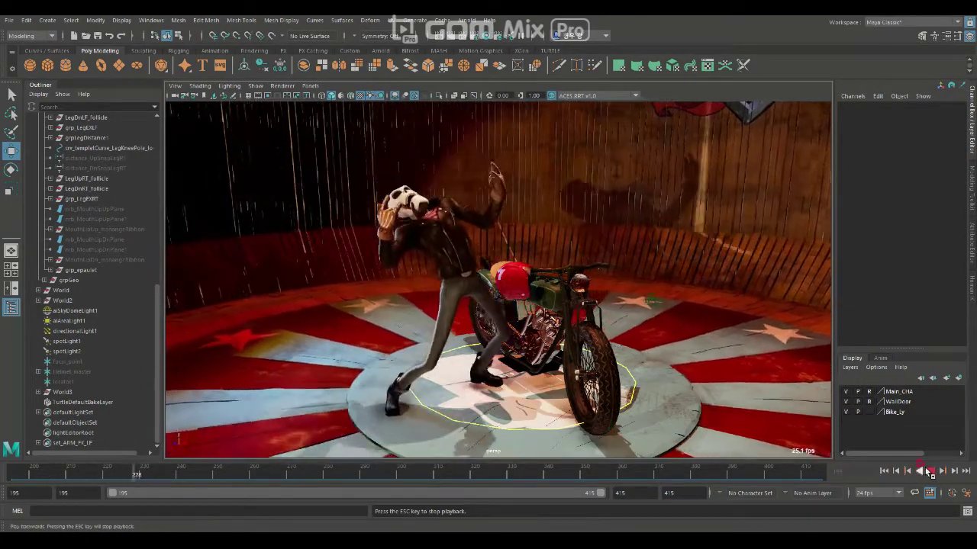
click(933, 472)
Try a different playback speed option for the timeline and replay the animation from the first frame
right_click(799, 470)
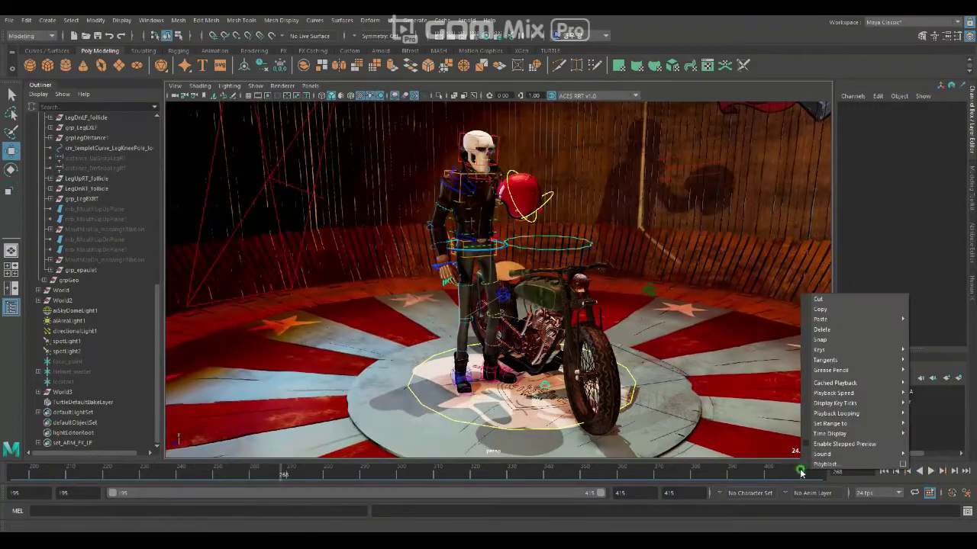
mouse_move(847, 393)
click(740, 400)
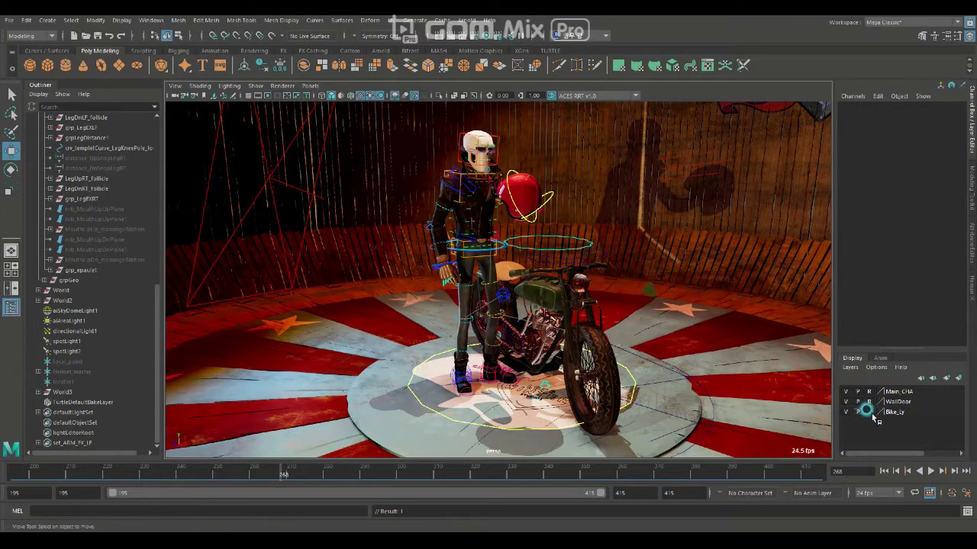
click(883, 470)
click(931, 471)
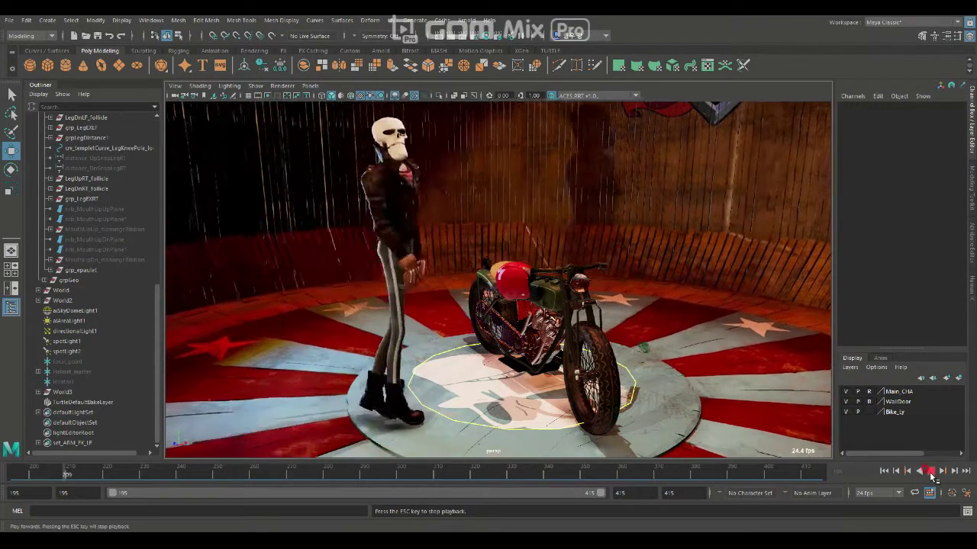
click(931, 471)
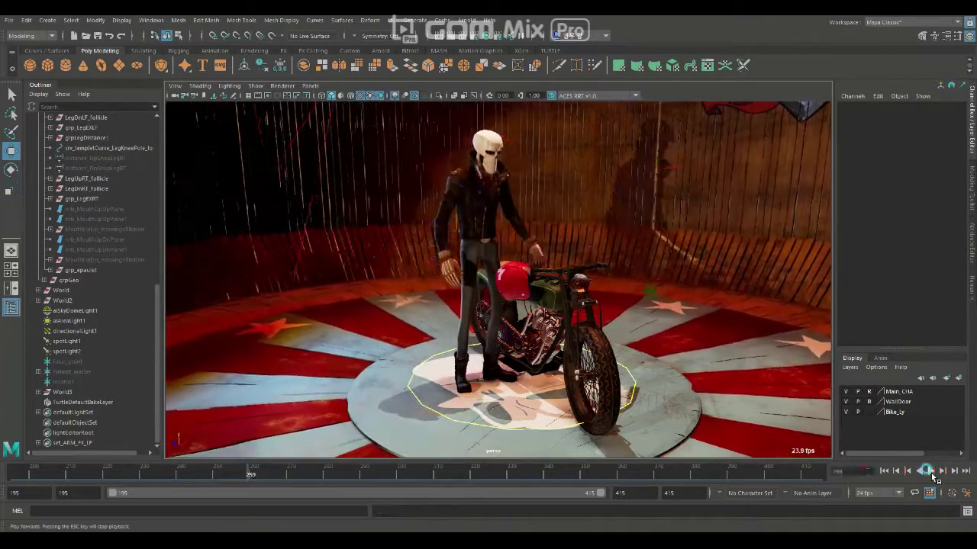
Change the timeline's playback speed option again, play the animation from the start, and return to the first frame
right_click(793, 471)
click(788, 402)
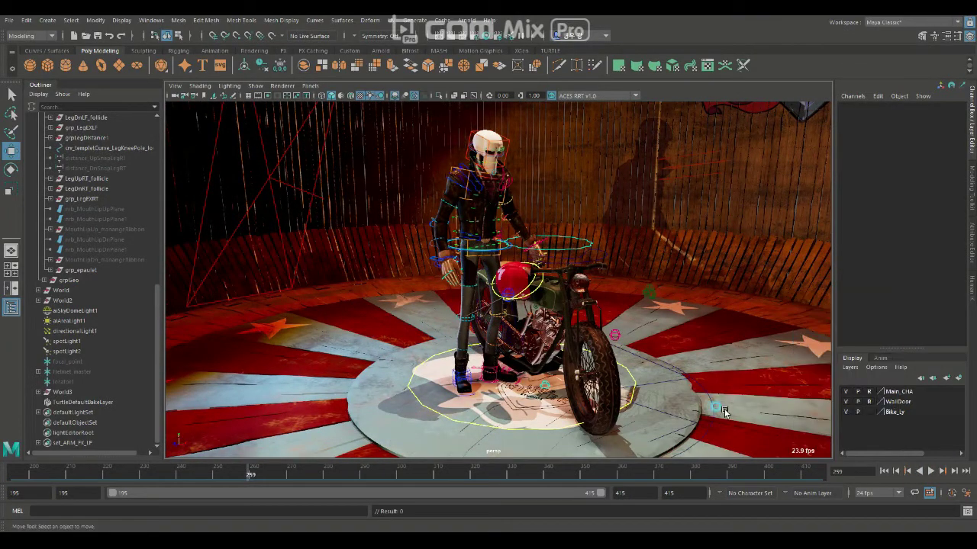
click(896, 472)
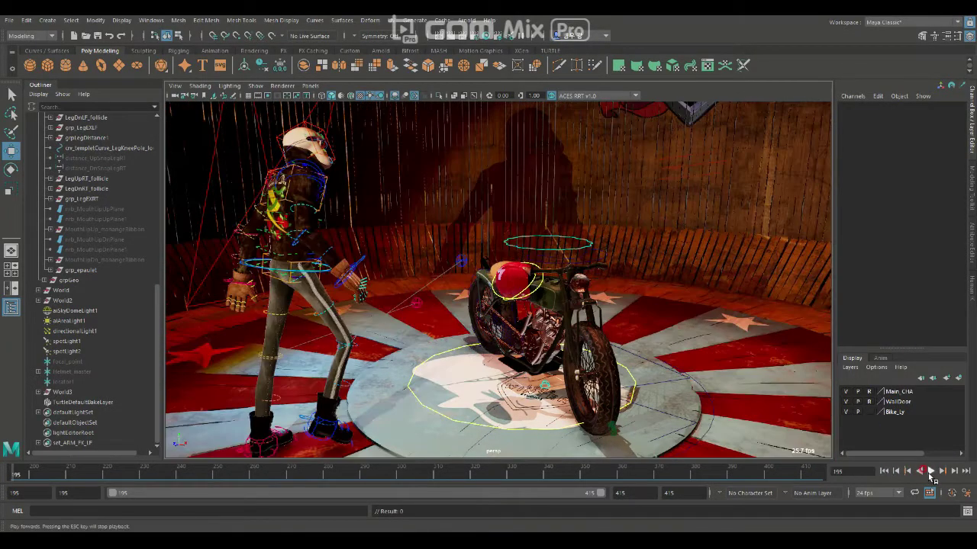
click(930, 472)
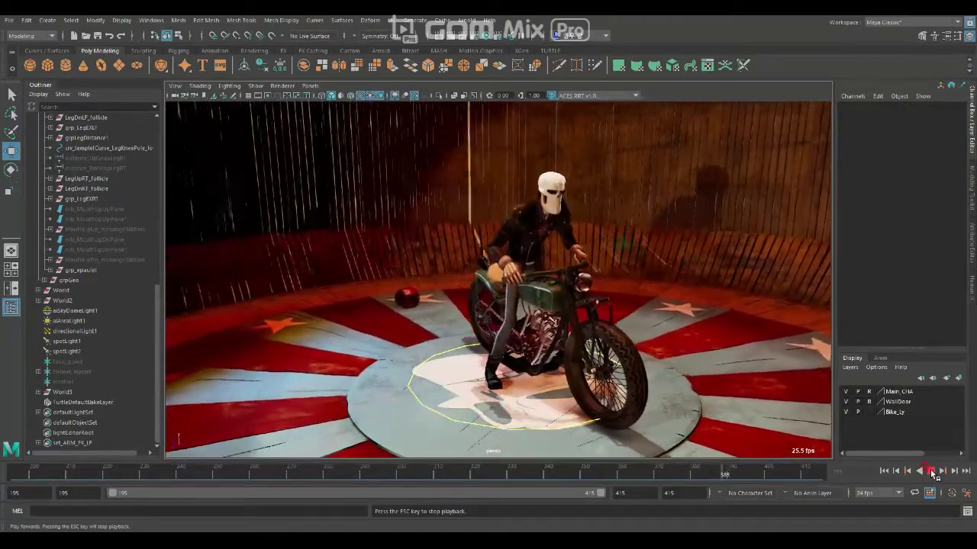
click(931, 471)
click(885, 471)
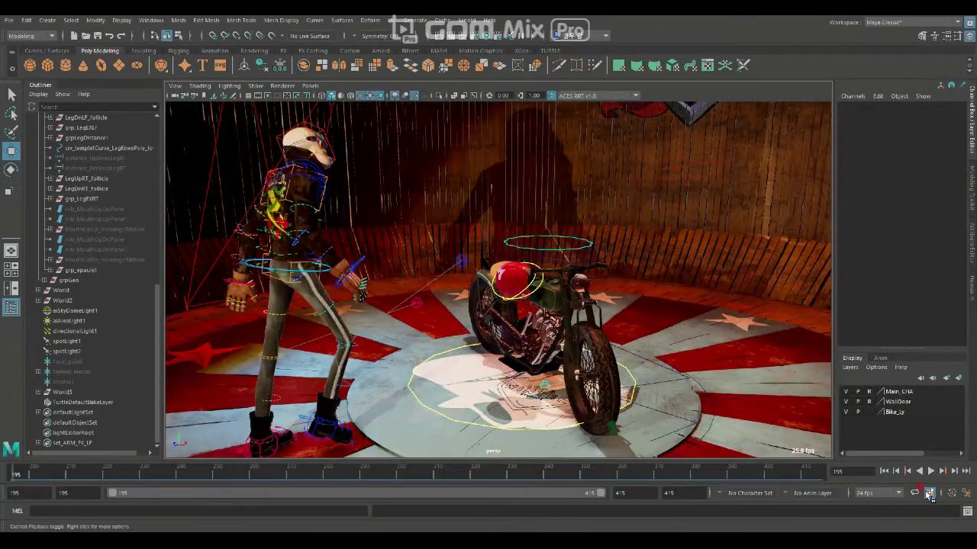
Replay the cached animation from the first frame and stop it at frame 261
click(931, 471)
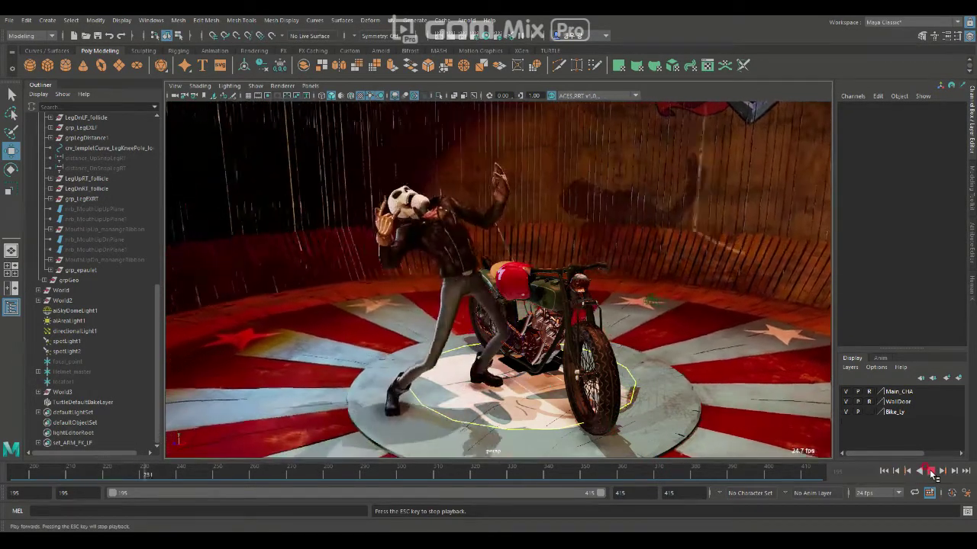
click(931, 472)
click(884, 471)
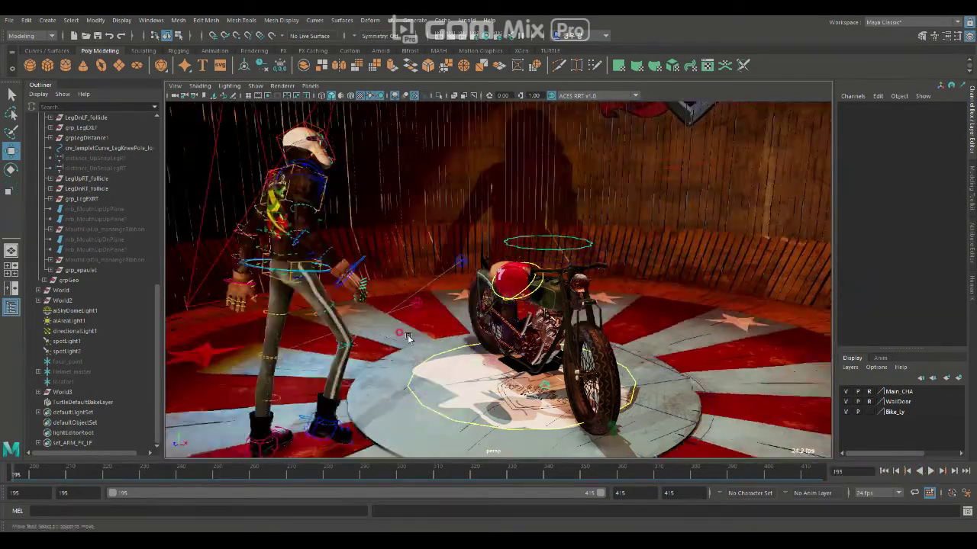
click(931, 471)
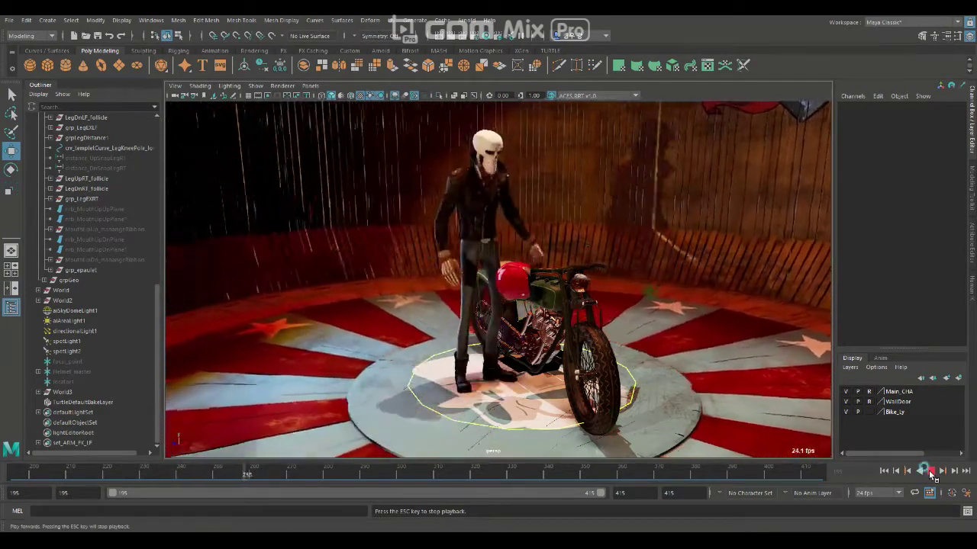
click(931, 472)
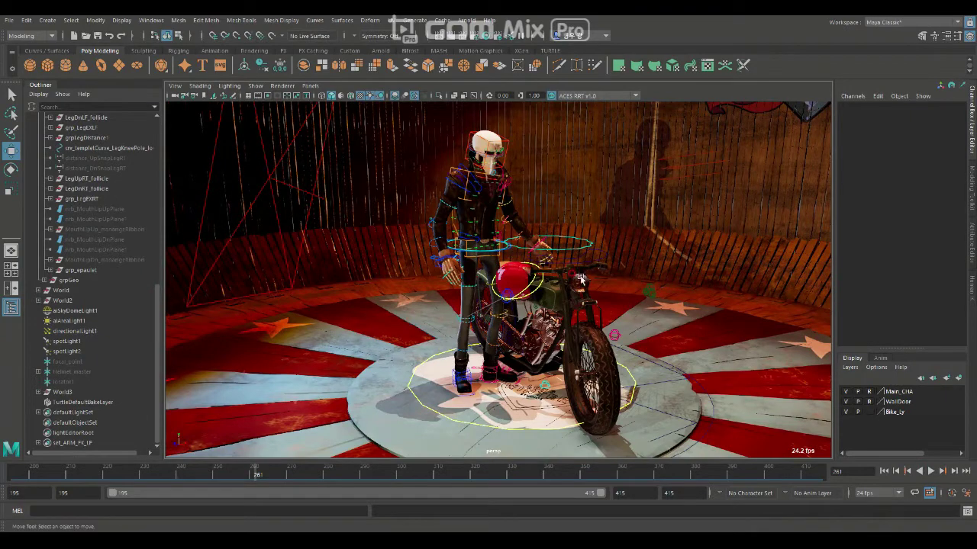
At frame 287, lower the character's Spine control beside the motorcycle to Translate X -56.324, Y -25.883, Z -46.287
click(508, 247)
alt+drag(493, 279, 525, 284)
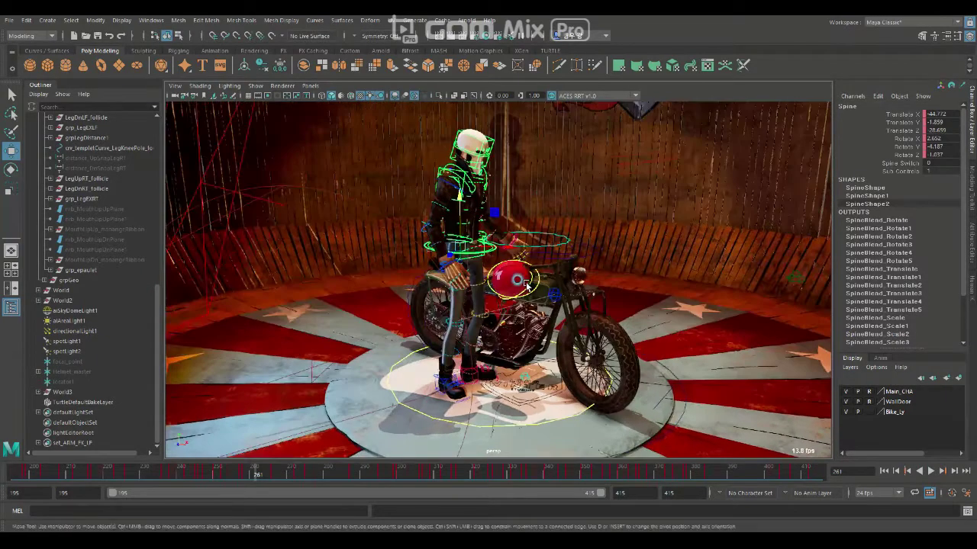
click(942, 472)
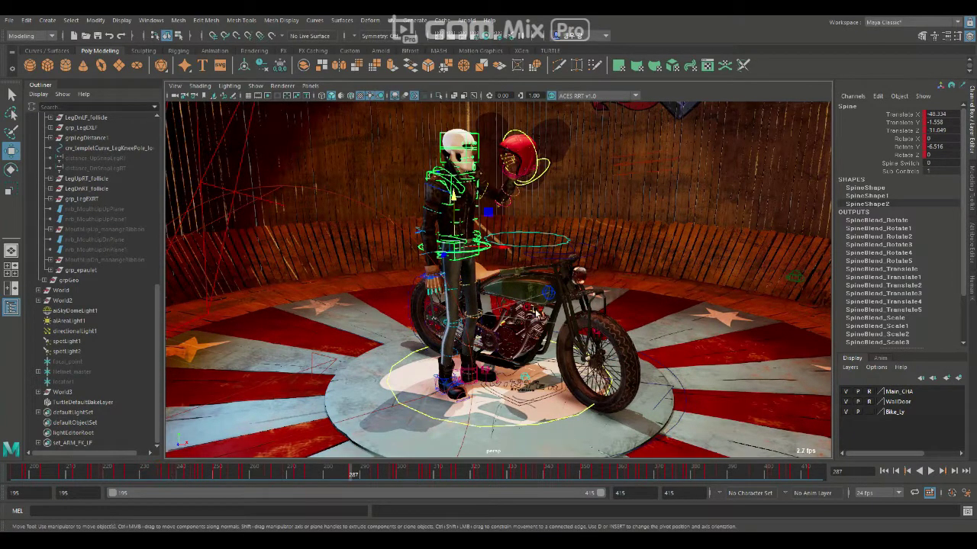
alt+right_drag(537, 313, 588, 370)
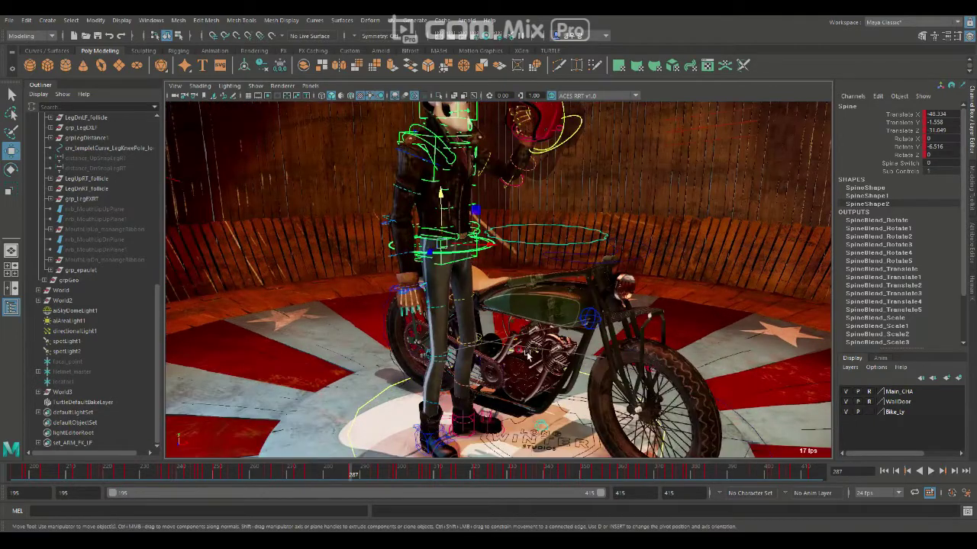
alt+drag(527, 355, 475, 322)
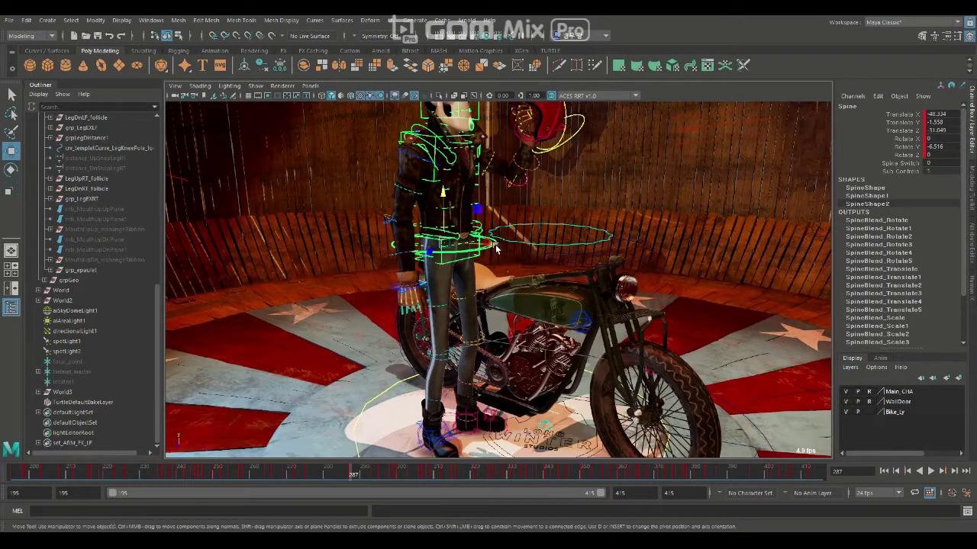
drag(494, 245, 456, 244)
drag(402, 191, 409, 232)
drag(453, 285, 459, 288)
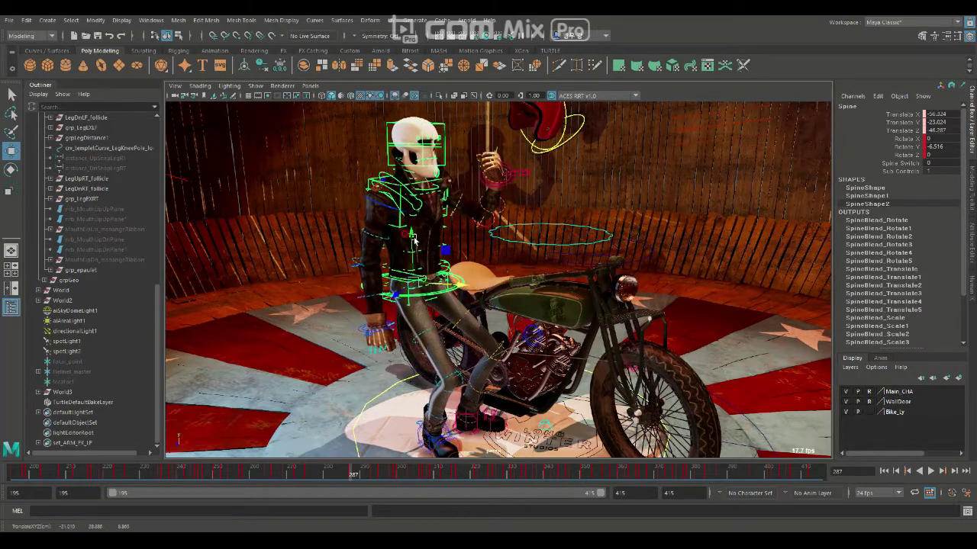
drag(412, 234, 412, 241)
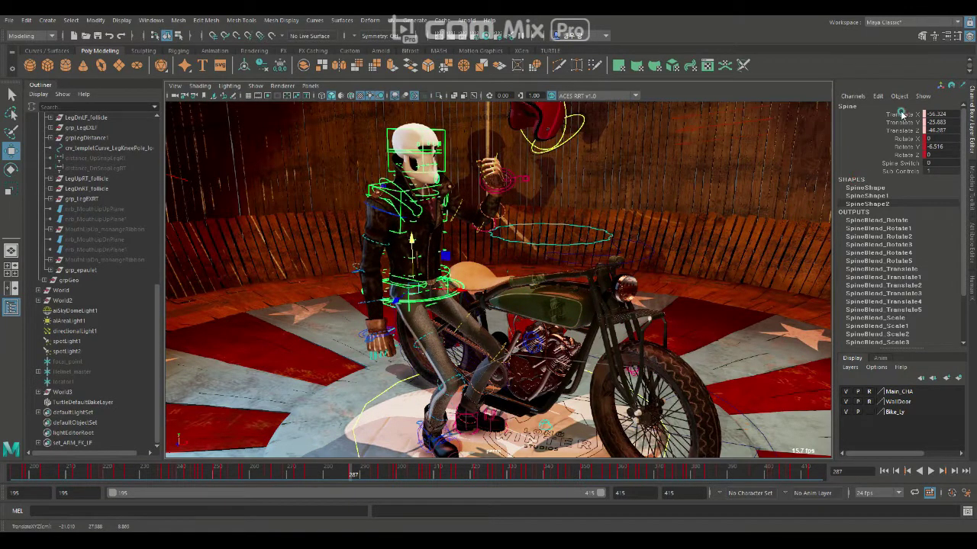
Key the Spine control's translate and rotate channels at frame 287
drag(901, 114, 907, 149)
right_click(882, 147)
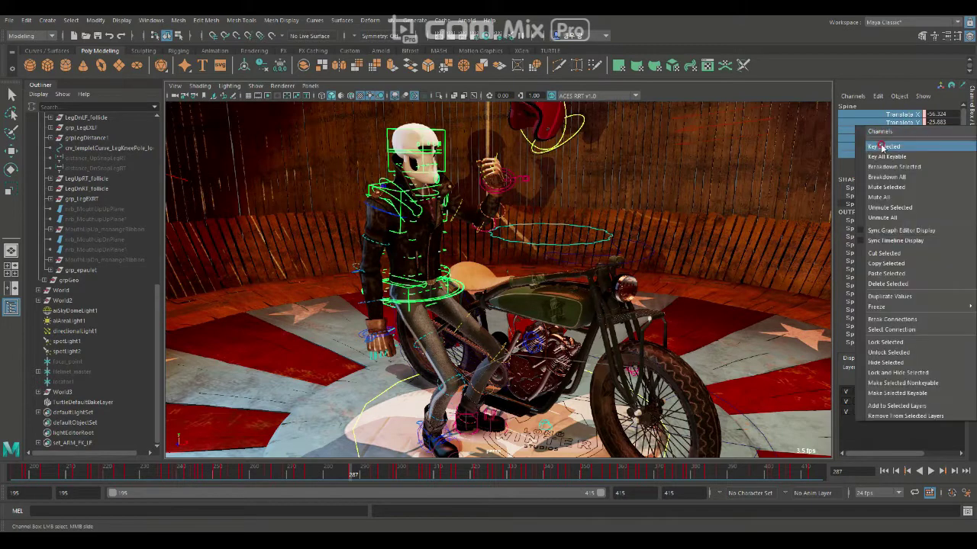
click(882, 146)
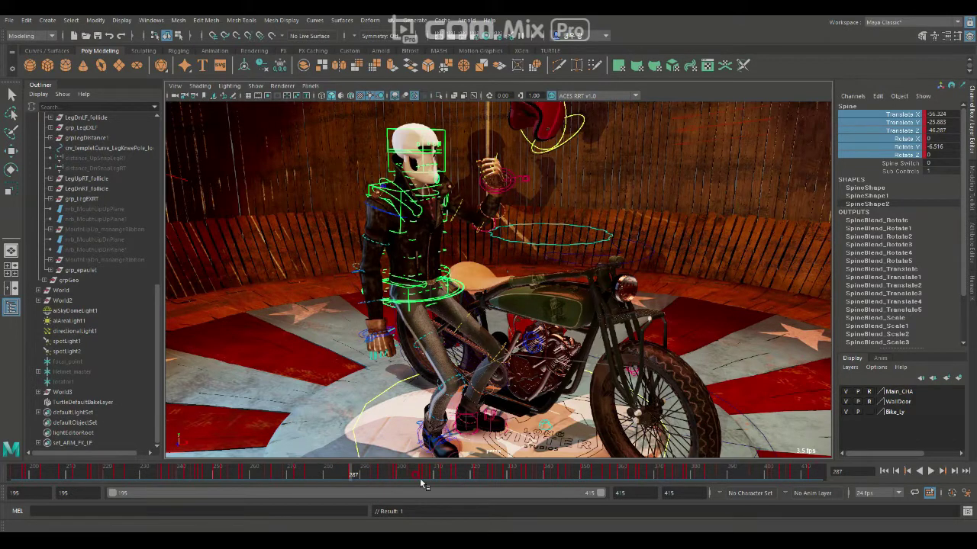
Play the edited animation from the first frame to check the new spine pose, then stop it
click(883, 472)
click(930, 471)
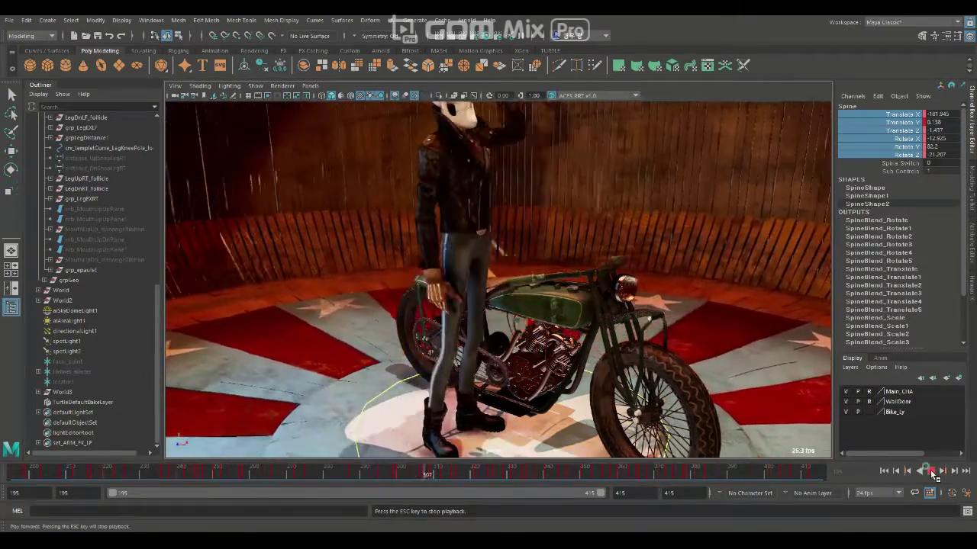
click(930, 471)
At frame 280, rotate the Spine control so the character bends forward over the motorcycle, with Rotate X at 62.112
drag(461, 474, 322, 475)
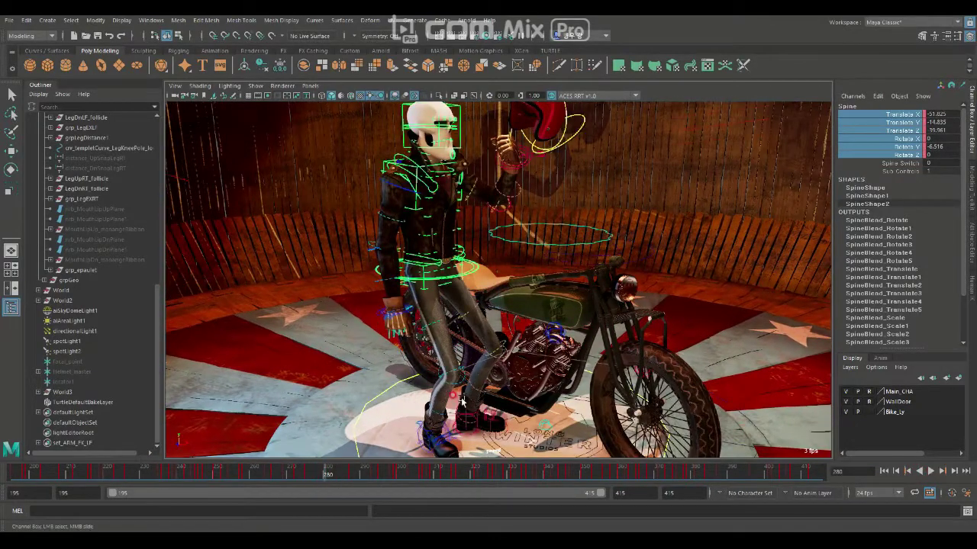
alt+drag(495, 255, 487, 296)
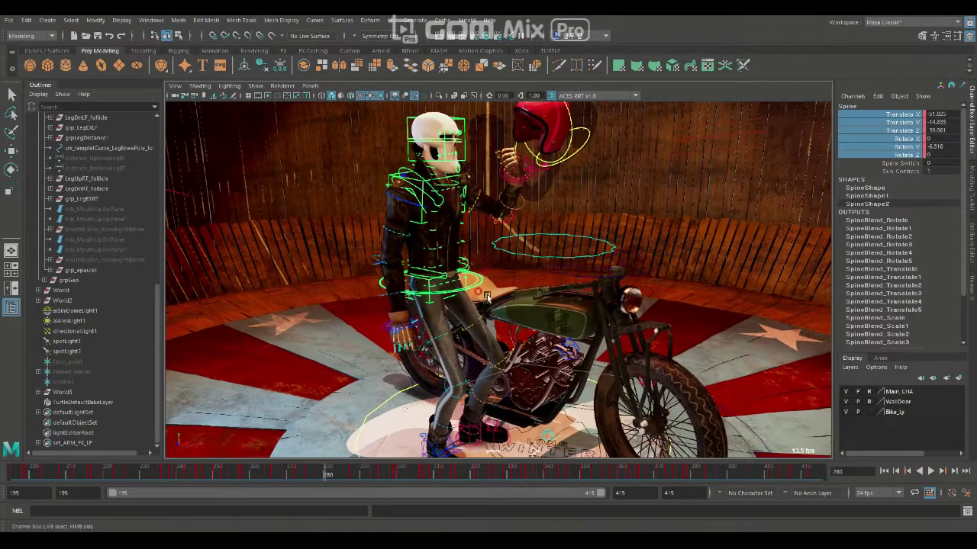
key(e)
drag(449, 249, 468, 295)
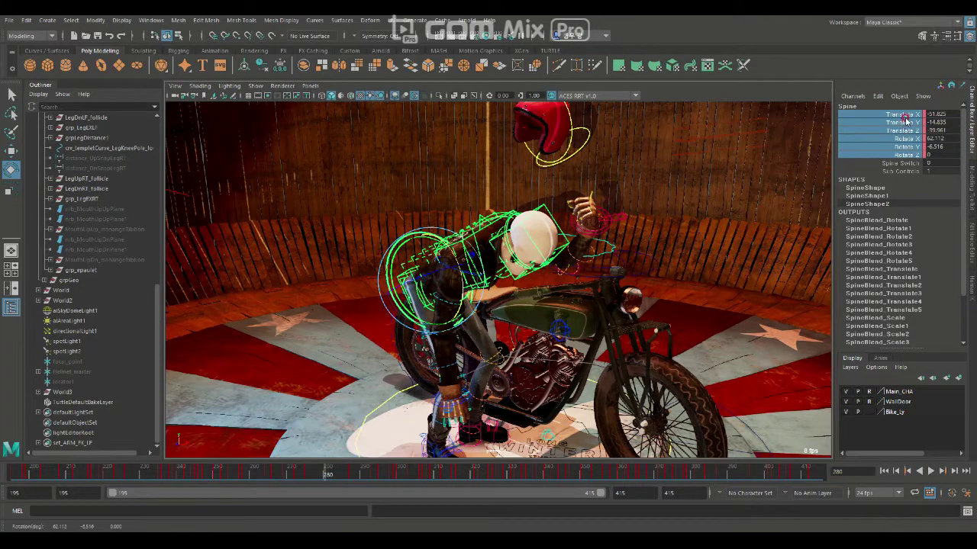
Key the Spine control's translate and rotate channels at frame 280
drag(905, 117, 903, 154)
right_click(865, 136)
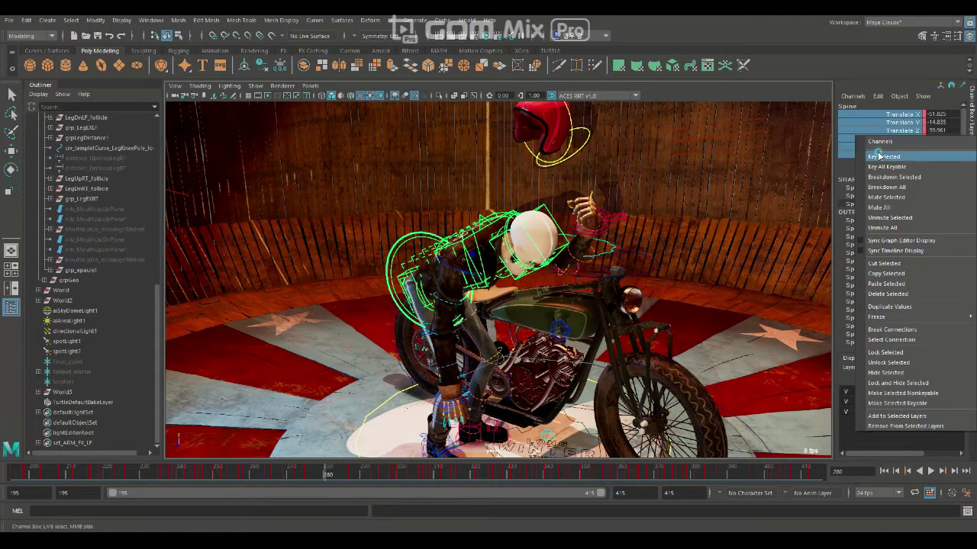
click(880, 156)
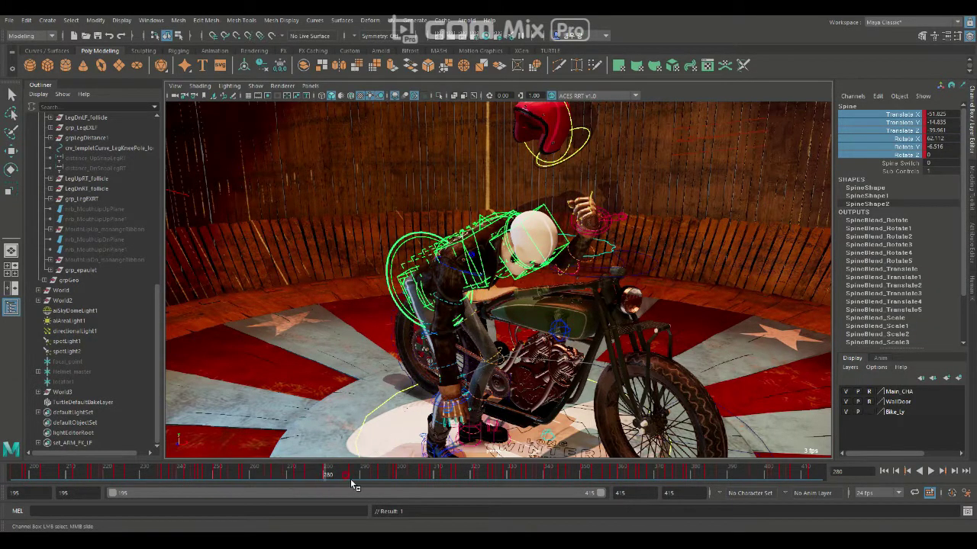
Play the animation from the first frame to check the forward bend, stop it, and scrub back to frame 324
click(884, 471)
click(930, 471)
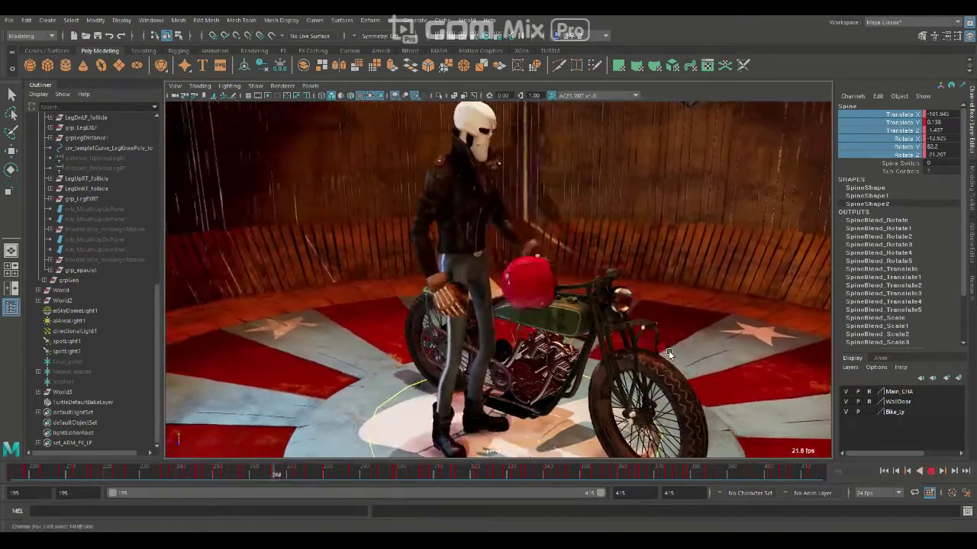
click(932, 471)
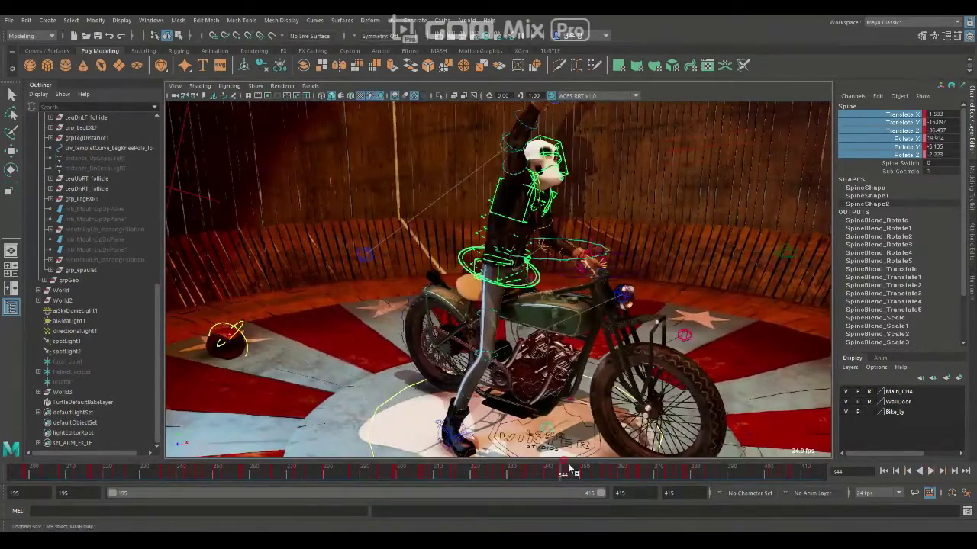
click(526, 472)
drag(526, 472, 490, 475)
alt+drag(599, 322, 555, 318)
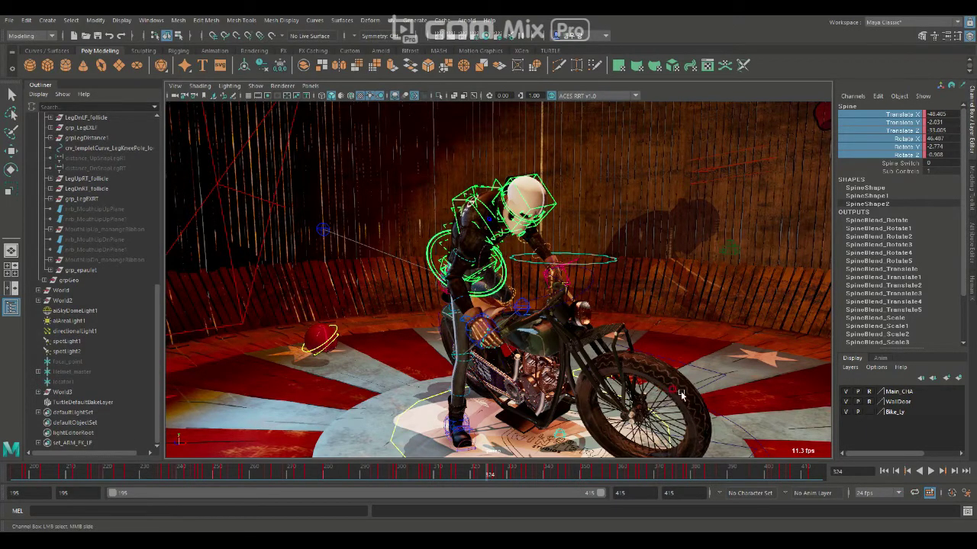
Replay the cached animation from frame 195 to judge its playback speed, and stop it around the edited spine keys
click(883, 471)
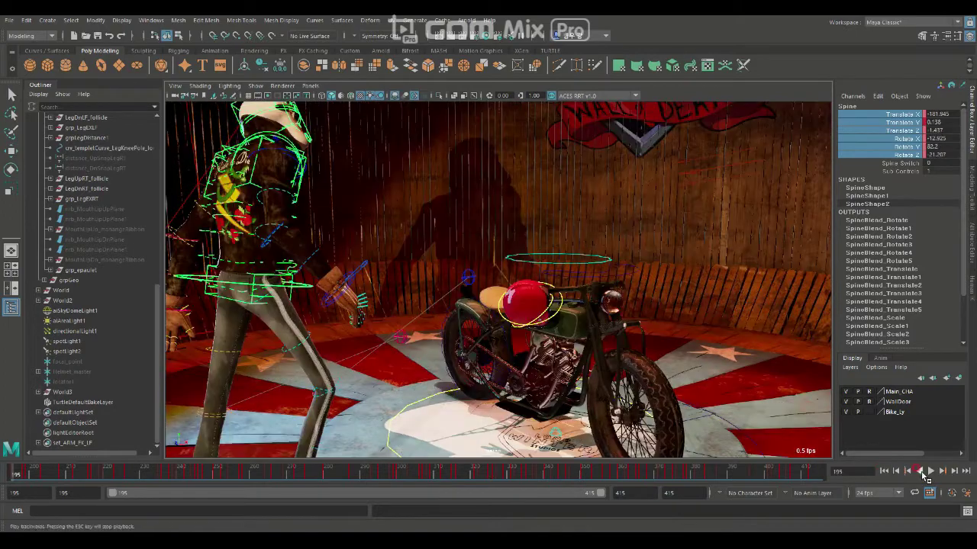
click(930, 470)
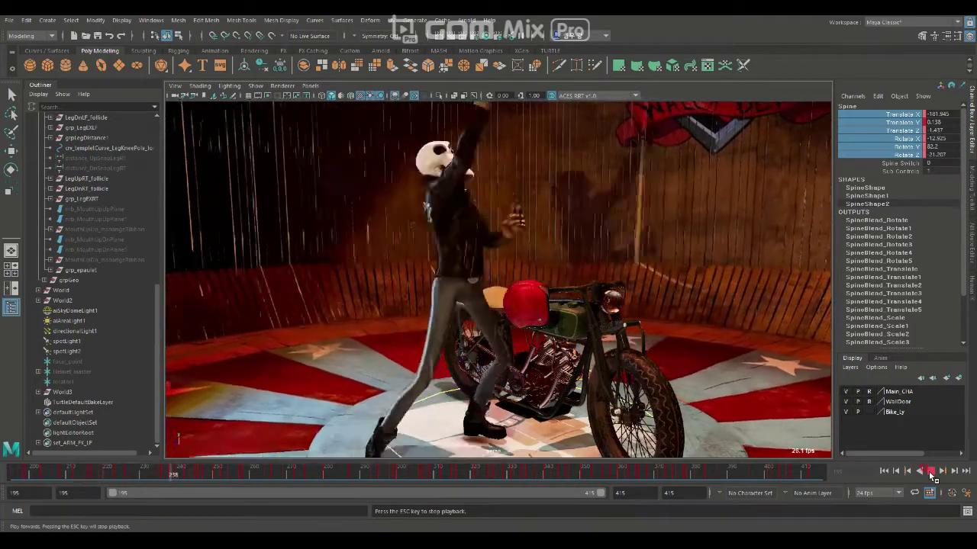
click(930, 471)
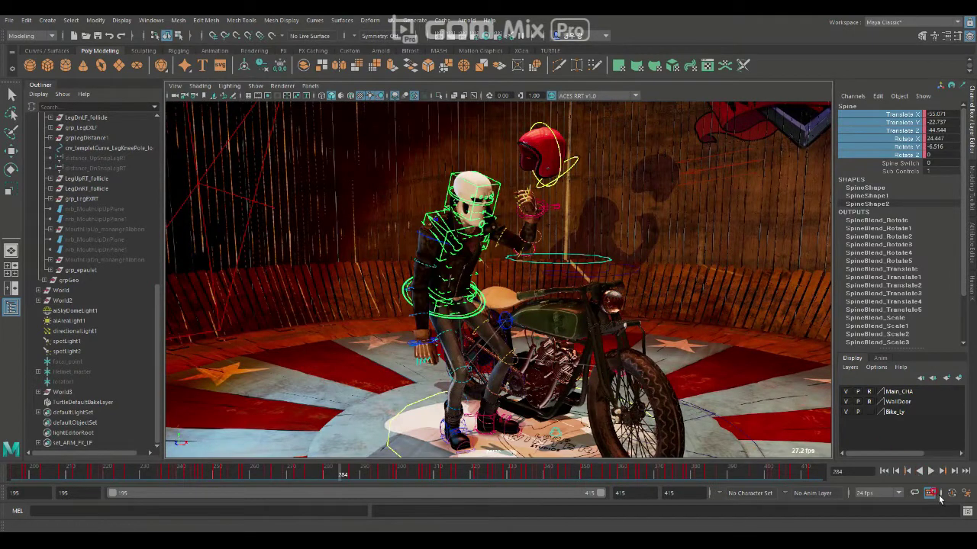
Turn off Cached Playback, play the animation uncached from the start for comparison, and return to frame 195
click(931, 494)
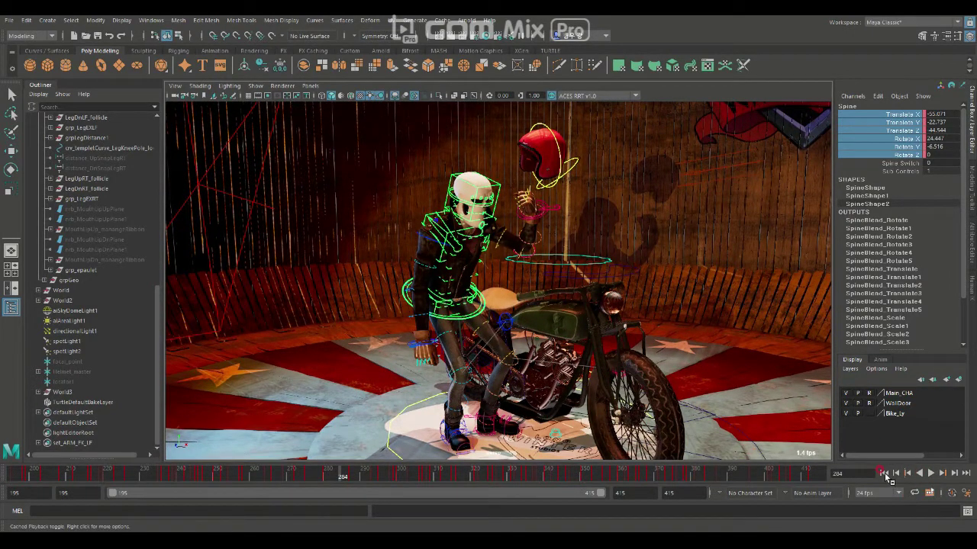
click(931, 473)
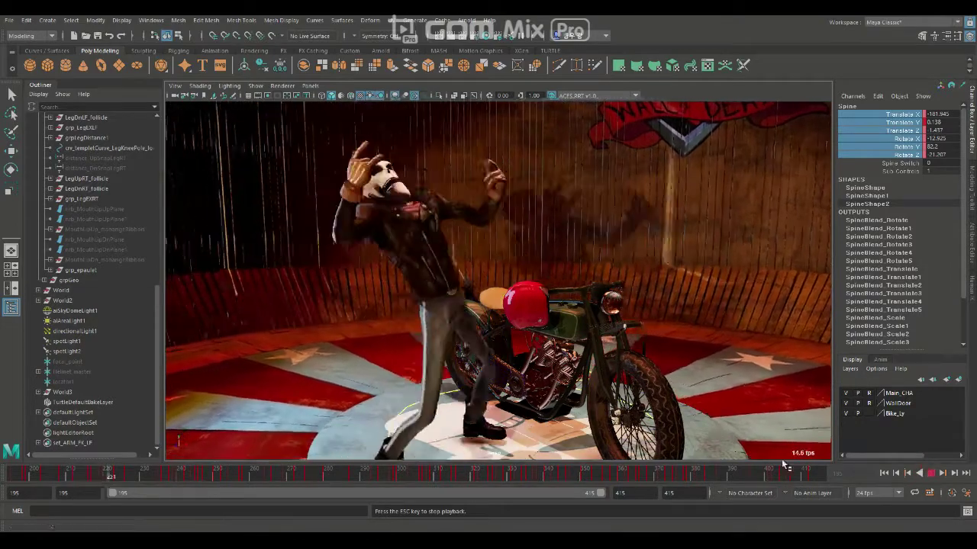
click(932, 473)
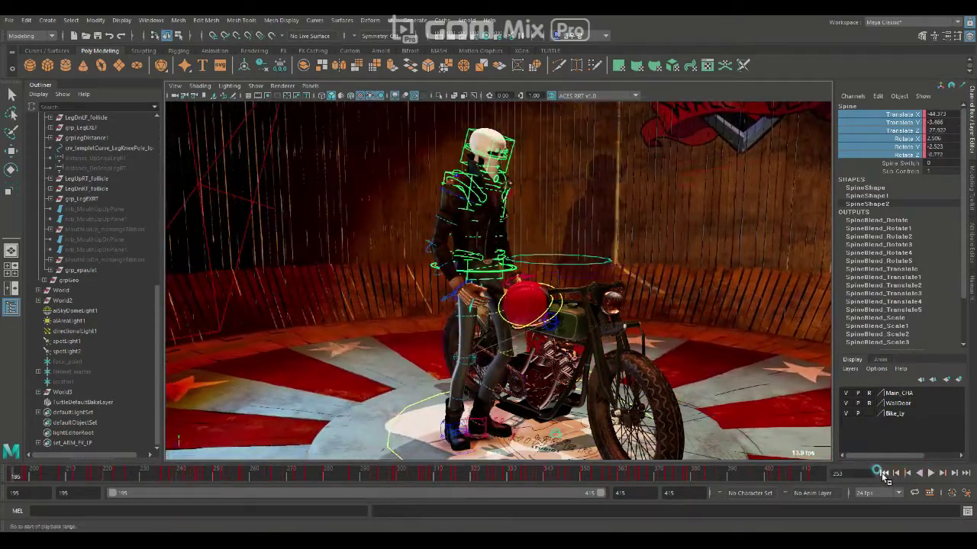
click(884, 473)
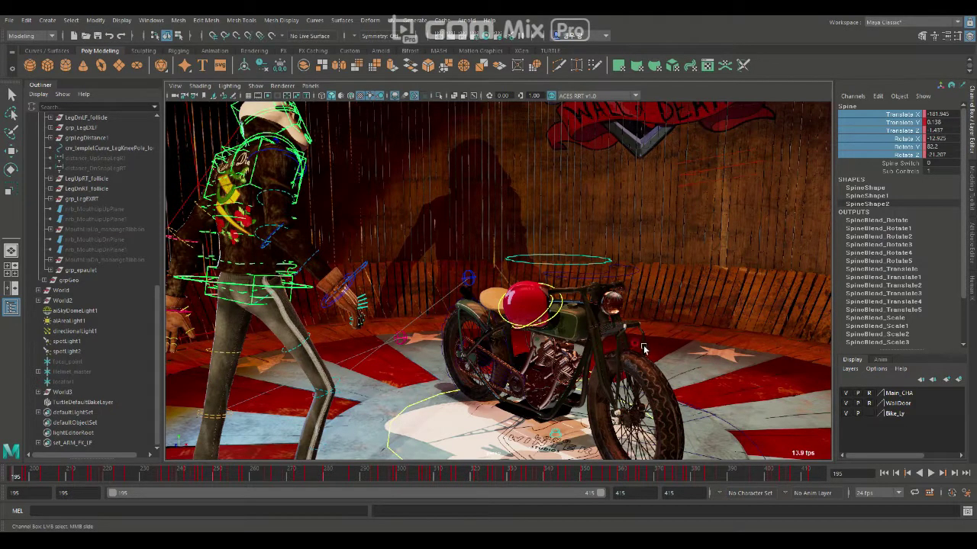
alt+drag(644, 348, 655, 354)
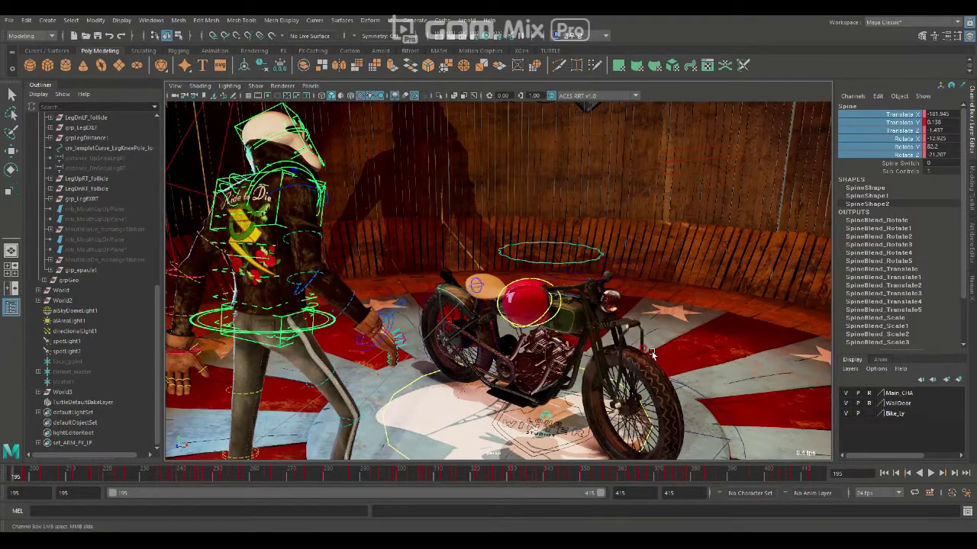